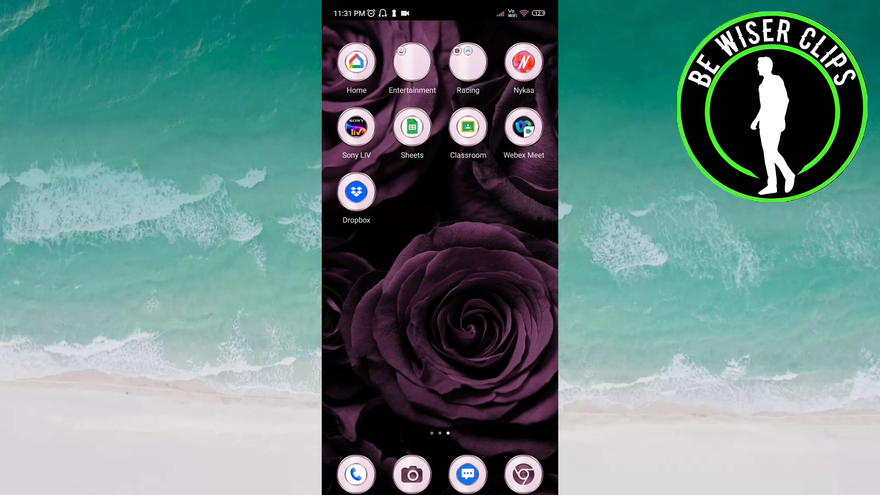
Launch Dropbox and go to Settings from its navigation menu
left_click(356, 193)
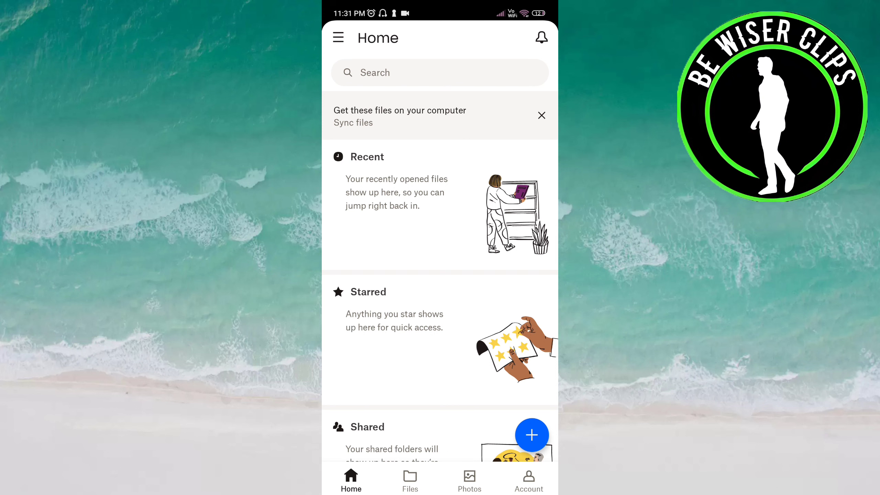
left_click(339, 38)
left_click(374, 285)
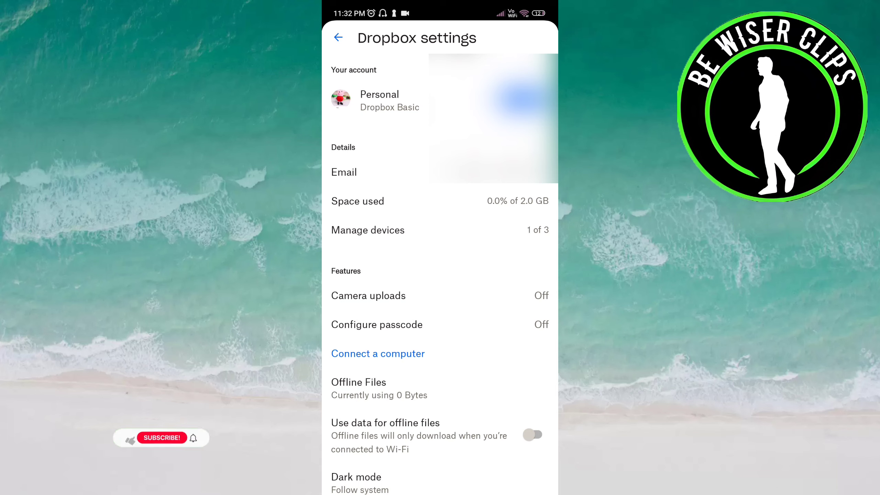
scroll(440, 276, "down", 3)
scroll(440, 275, "down", 2)
scroll(440, 275, "down", 2)
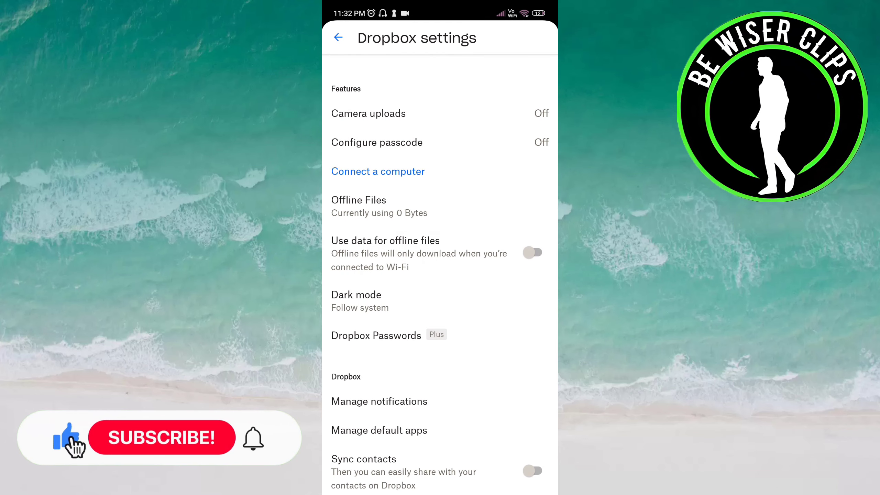
Set Dark mode to Always dark, then bring the Dark mode choices up again
left_click(356, 300)
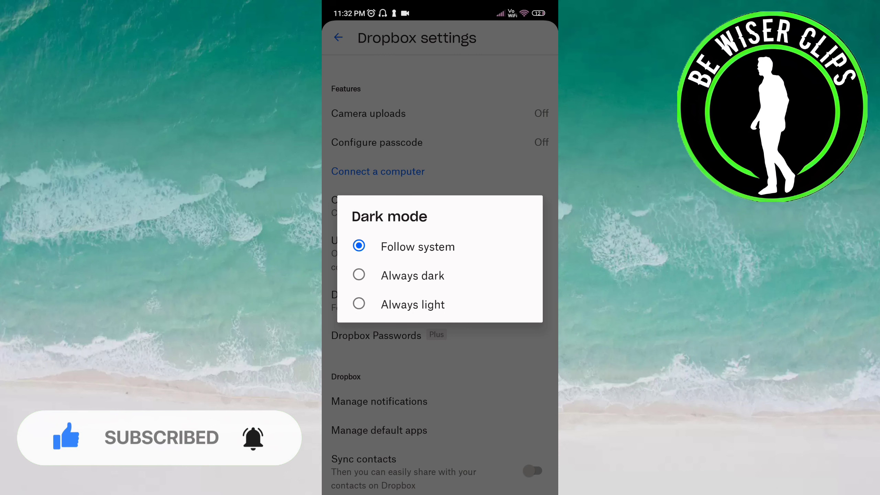
left_click(413, 276)
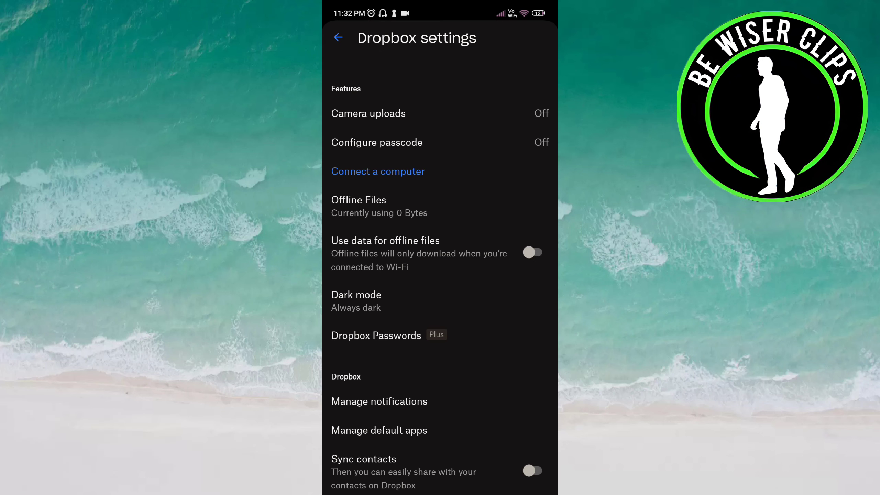
scroll(440, 275, "down", 1)
left_click(357, 245)
Pick Always light in the Dark mode dialog
left_click(413, 305)
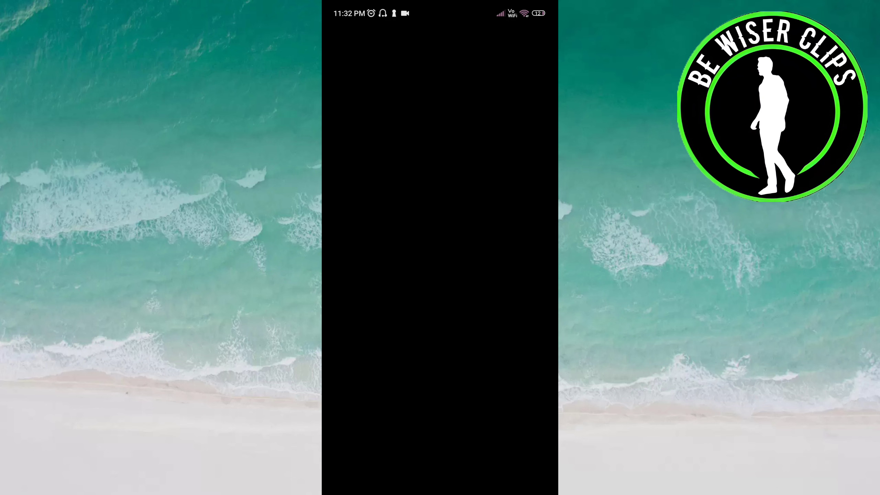